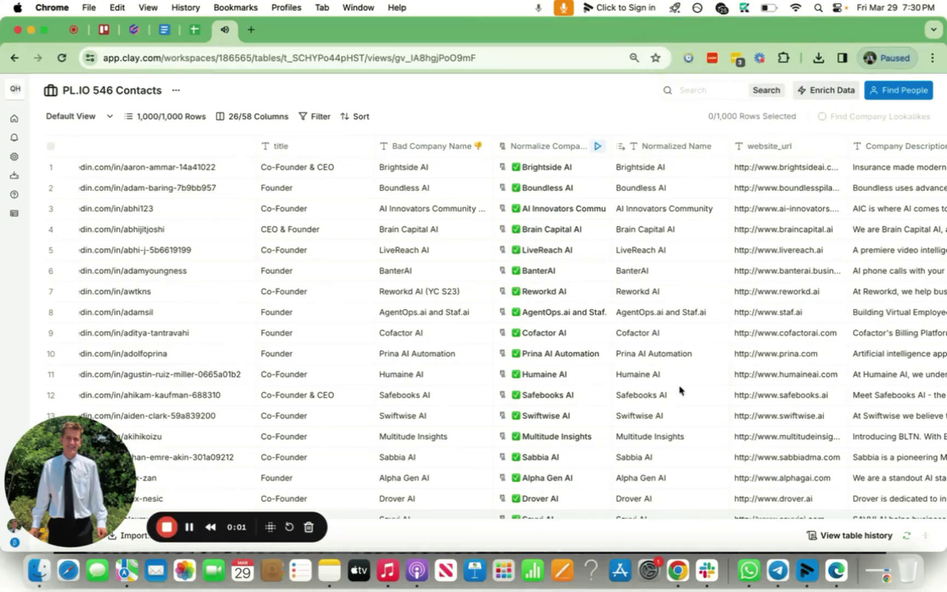
# Scroll the contacts table right to show the SaaS (True) or False?, B2B or B2C? and Company Mission columns
pyautogui.moveTo(67, 479); pyautogui.dragTo(117, 483)
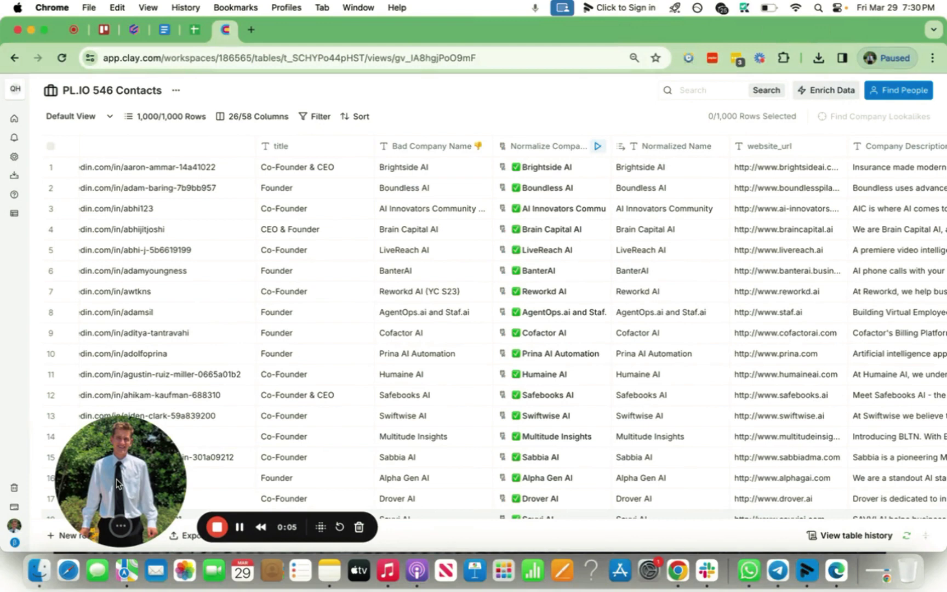
pyautogui.moveTo(116, 478); pyautogui.dragTo(101, 479)
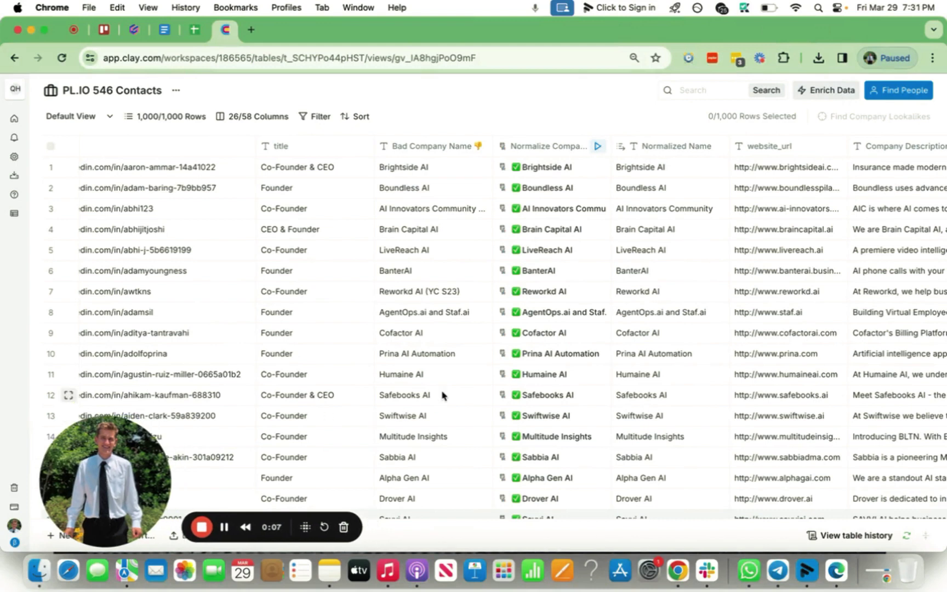
pyautogui.hscroll(2, 450, 389)
pyautogui.hscroll(8, 451, 389)
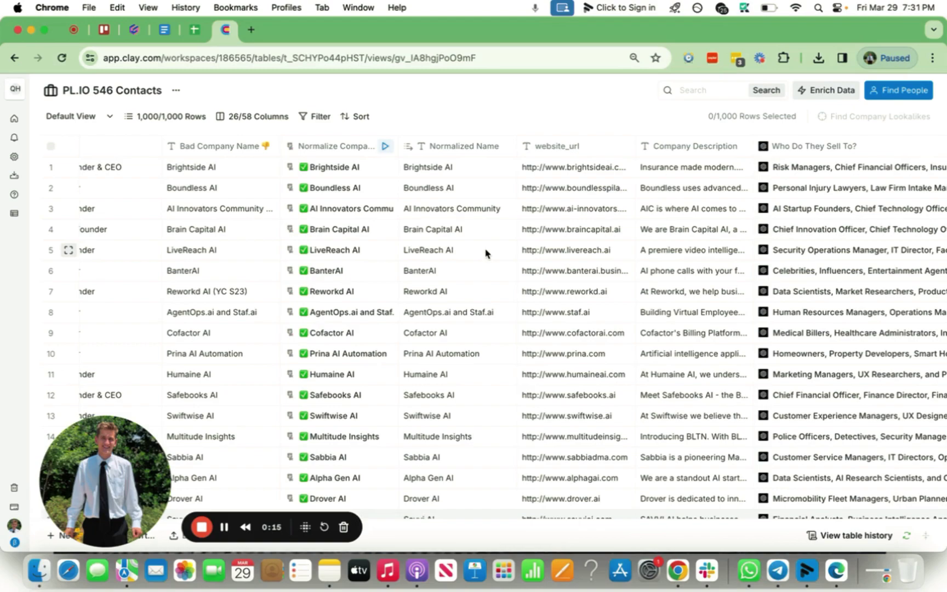
# Scroll right to the Company Competitors and Score Row in Clay columns with their row scores
pyautogui.hscroll(20, 486, 251)
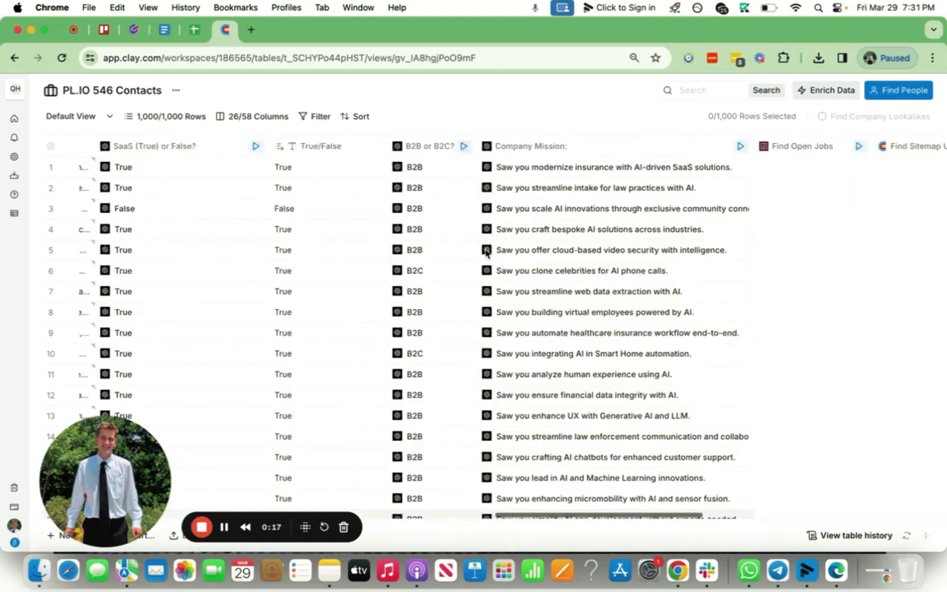
pyautogui.hscroll(10, 755, 267)
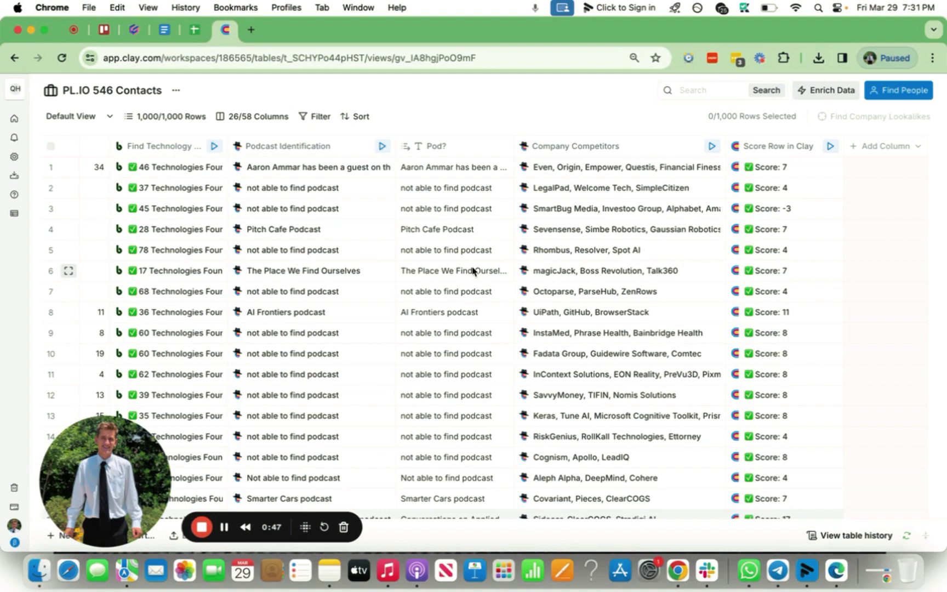
pyautogui.hscroll(-10, 472, 270)
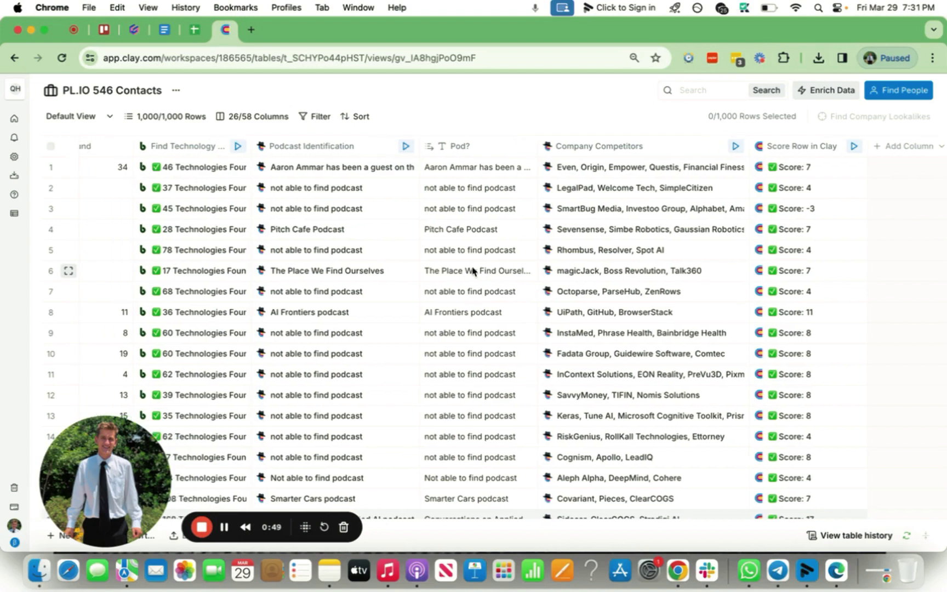
pyautogui.hscroll(10, 525, 285)
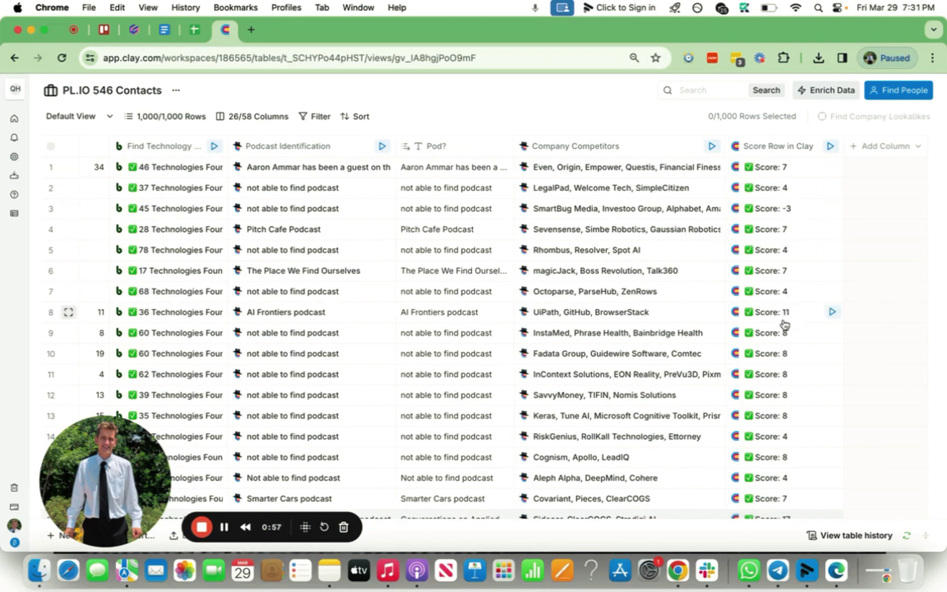
pyautogui.scroll(-1, 789, 316)
pyautogui.scroll(1, 784, 318)
pyautogui.hscroll(-3, 515, 288)
pyautogui.hscroll(-10, 515, 288)
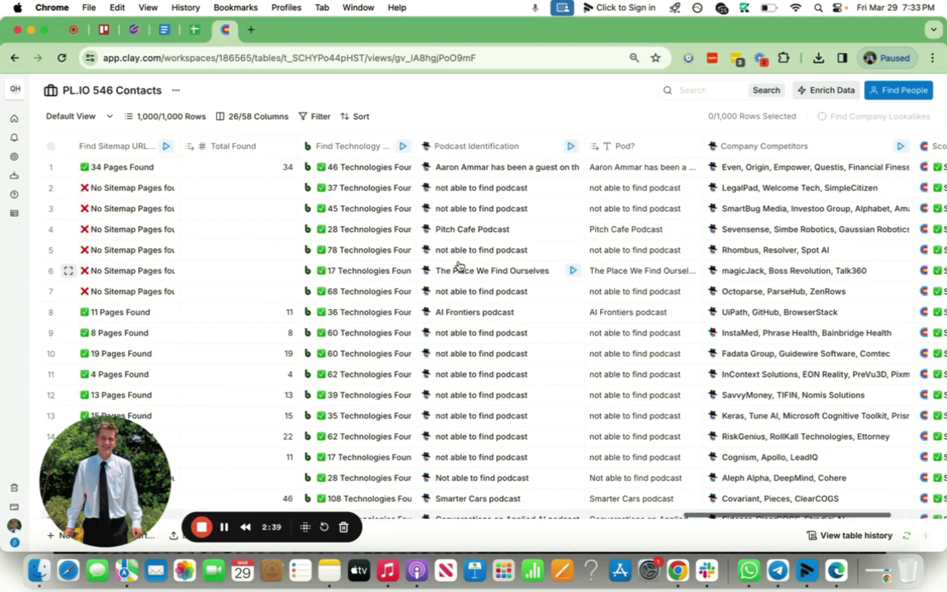
pyautogui.hscroll(10, 459, 265)
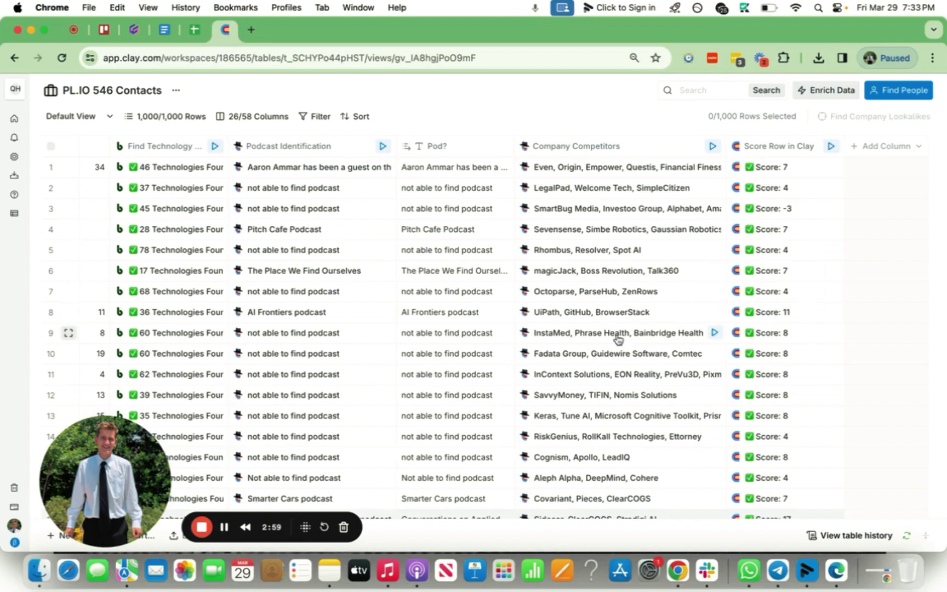
pyautogui.hscroll(-1, 613, 338)
# Open Edit Column on Score Row in Clay, showing criterion 1 (B2B or B2C? equals B2B)
pyautogui.click(786, 146)
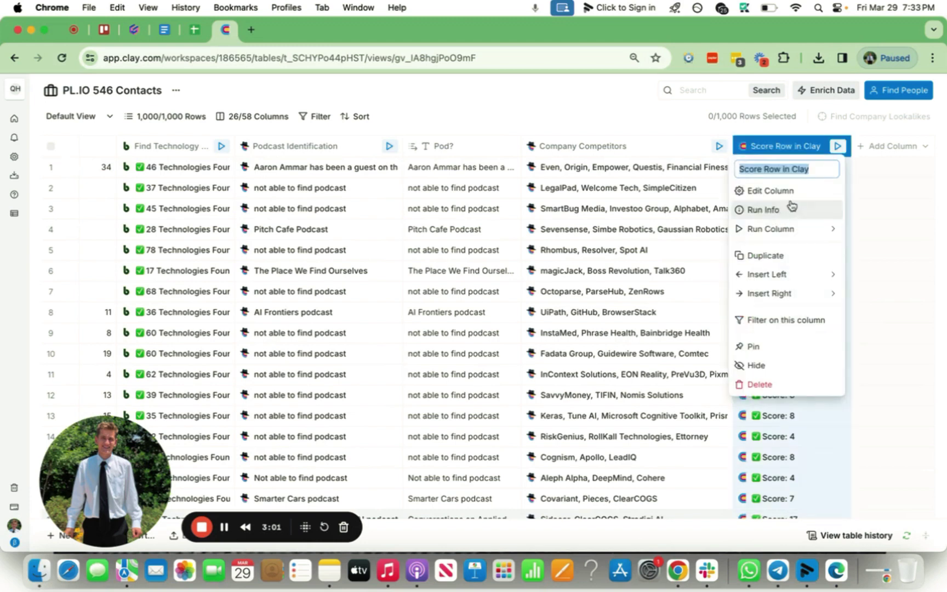
pyautogui.click(793, 199)
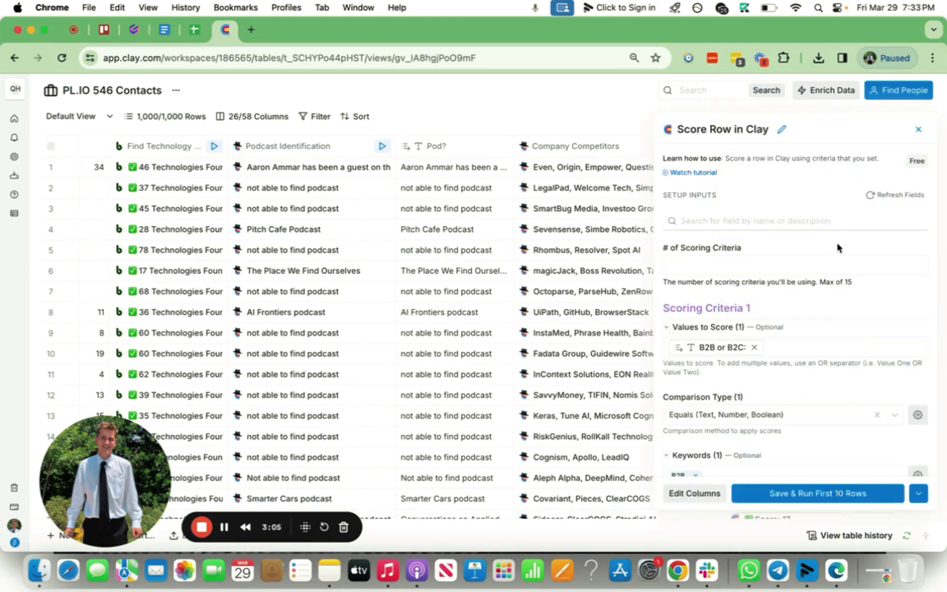
pyautogui.scroll(-5, 798, 321)
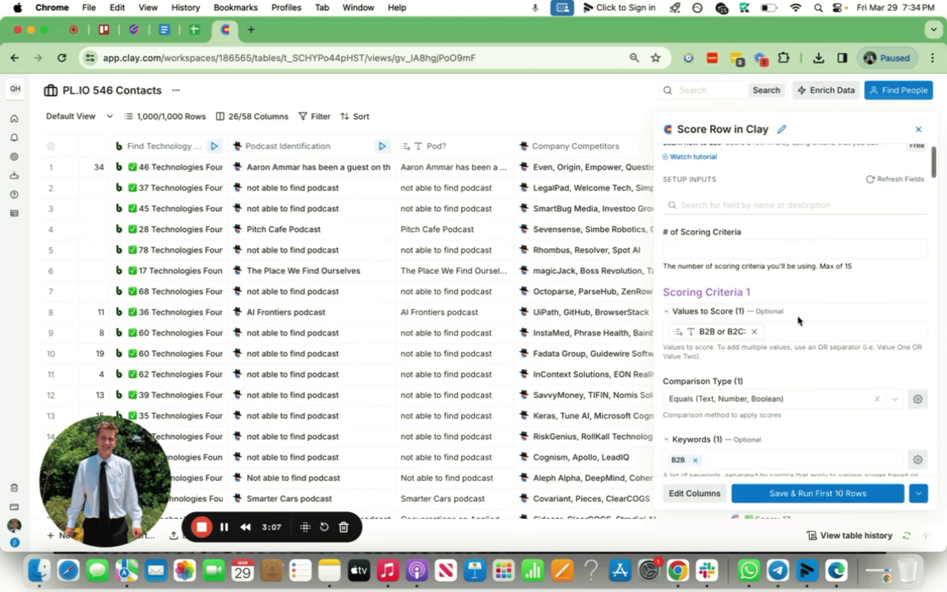
pyautogui.scroll(-2, 798, 320)
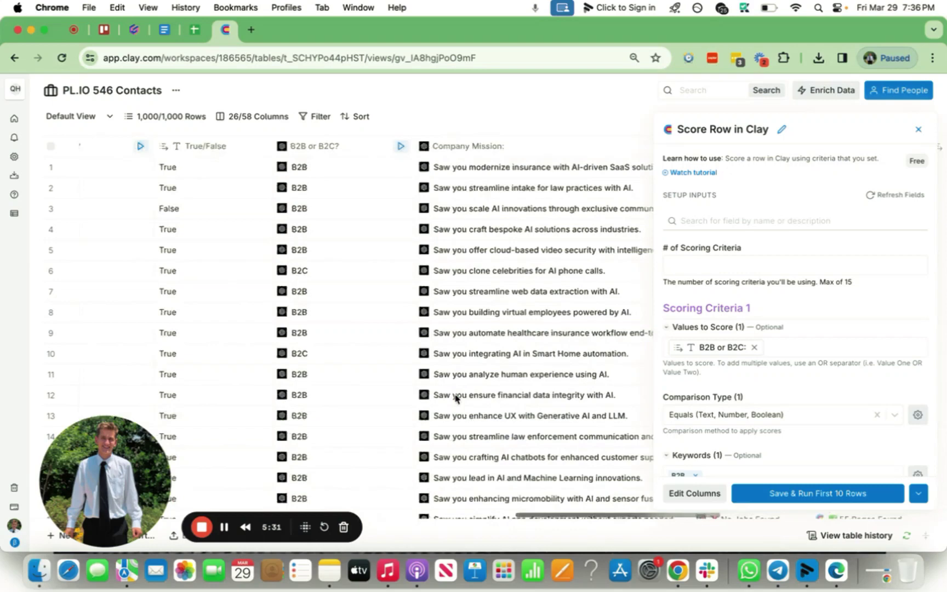
pyautogui.hscroll(-10, 455, 396)
pyautogui.hscroll(6, 455, 397)
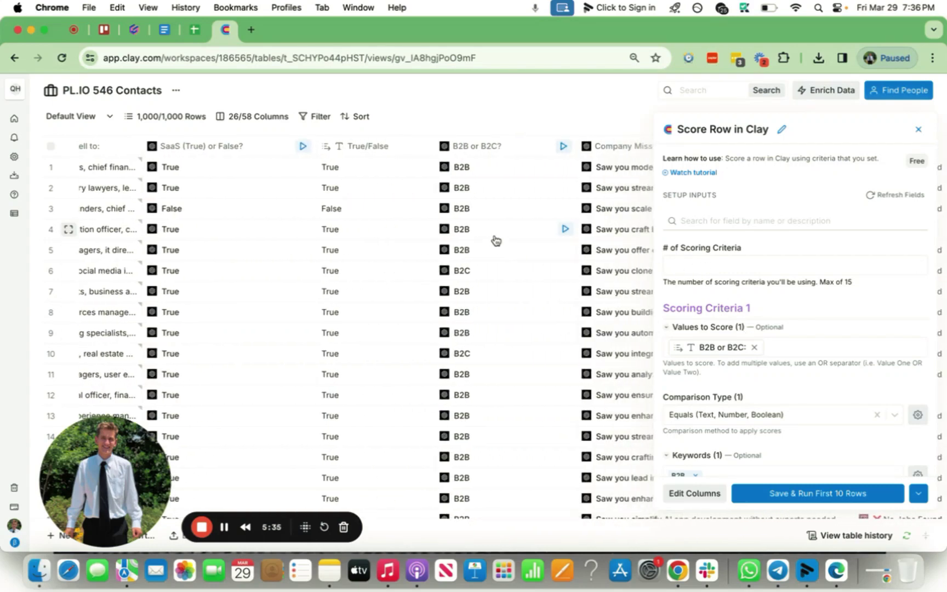
pyautogui.hscroll(2, 495, 241)
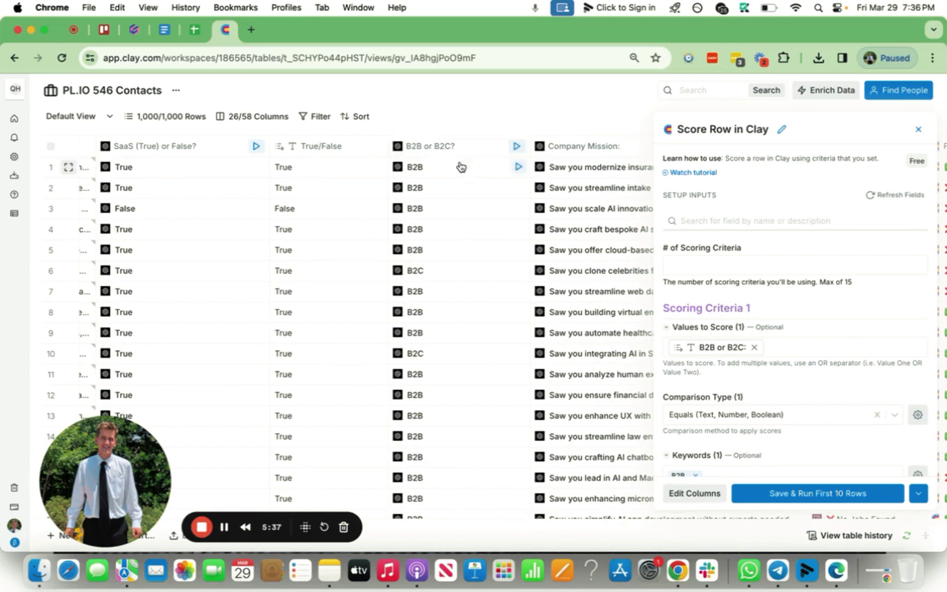
pyautogui.hscroll(1, 454, 209)
pyautogui.hscroll(1, 455, 209)
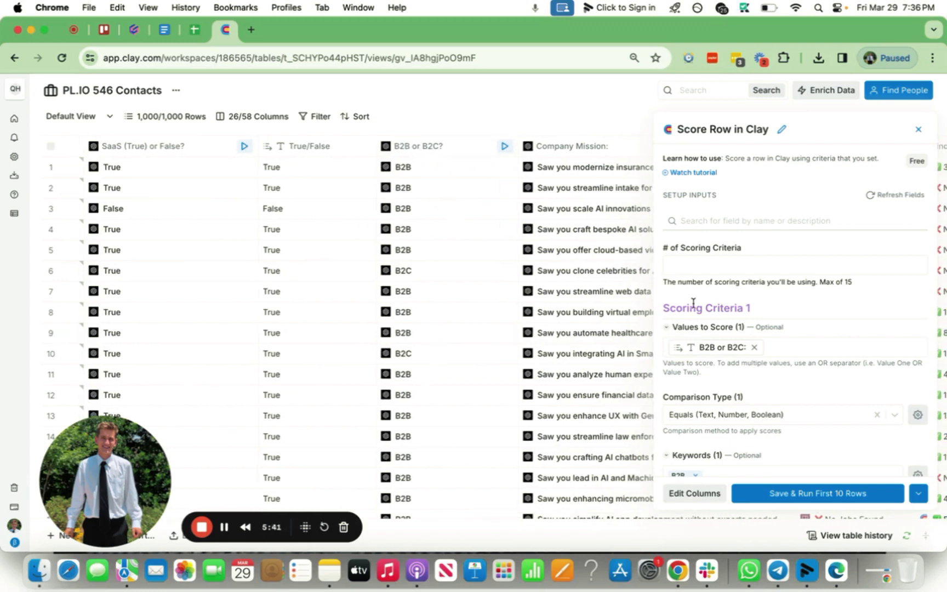
pyautogui.hscroll(3, 514, 376)
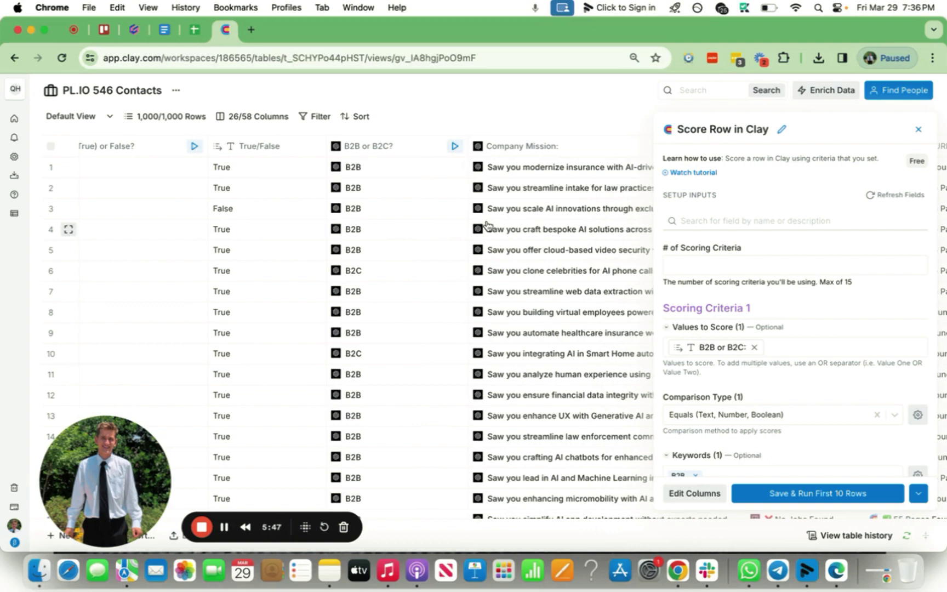
pyautogui.scroll(-1, 454, 317)
pyautogui.scroll(1, 453, 316)
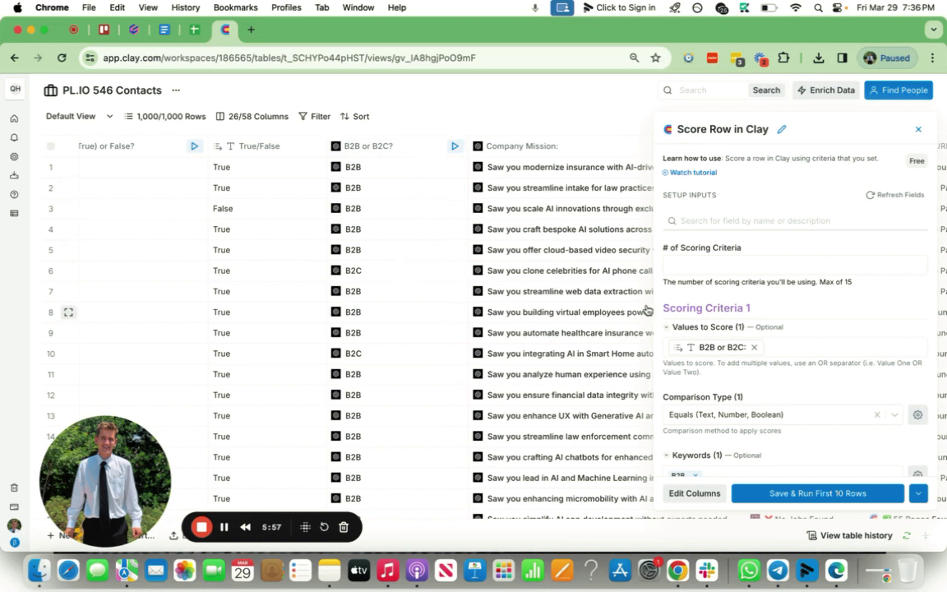
pyautogui.scroll(-1, 774, 389)
pyautogui.scroll(-5, 774, 400)
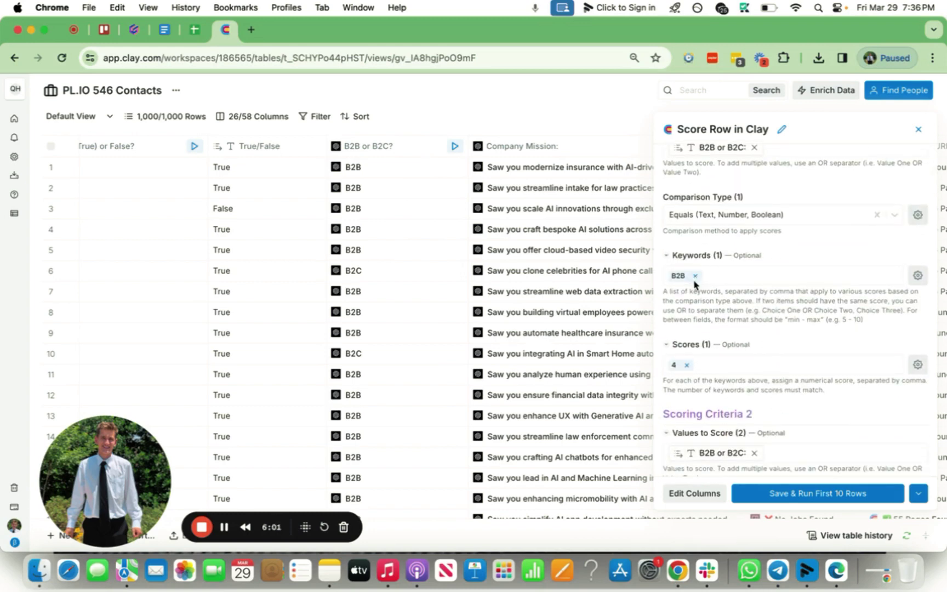
pyautogui.scroll(-2, 715, 312)
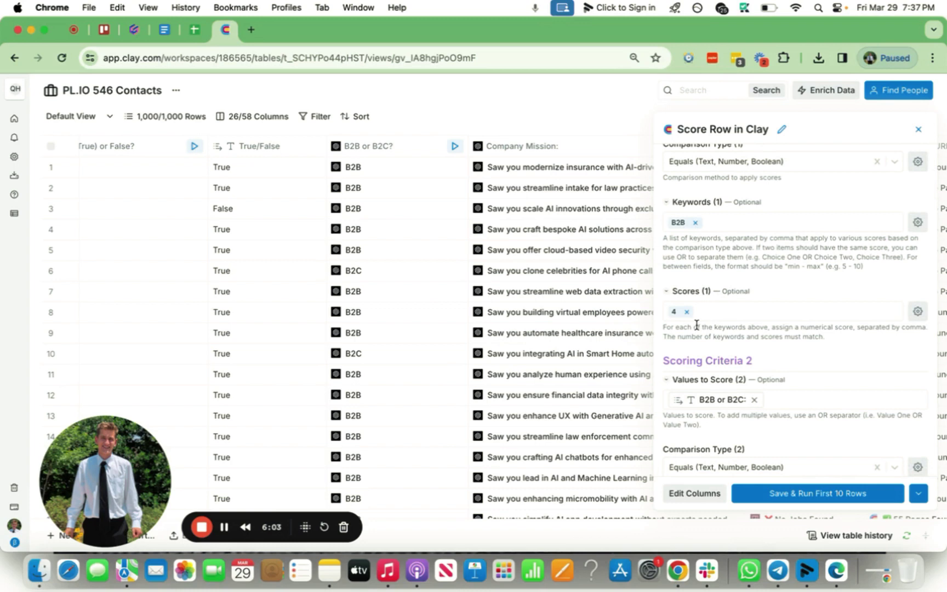
pyautogui.scroll(-5, 729, 339)
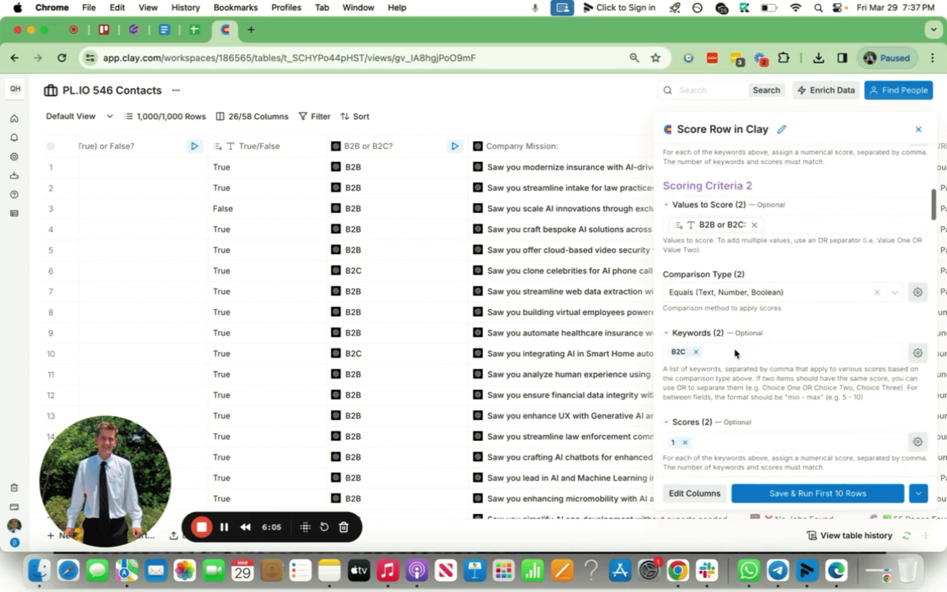
pyautogui.scroll(-4, 737, 396)
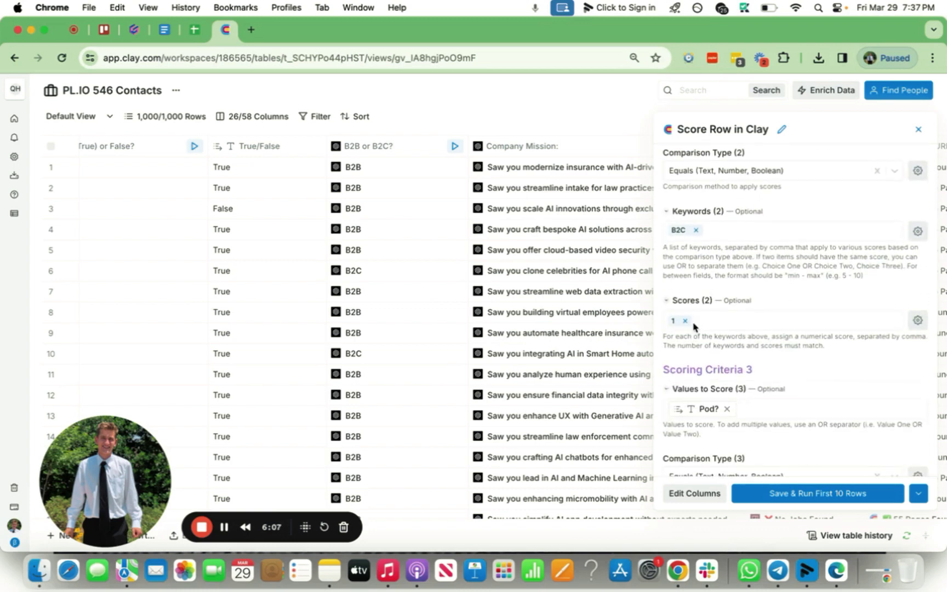
pyautogui.scroll(6, 707, 257)
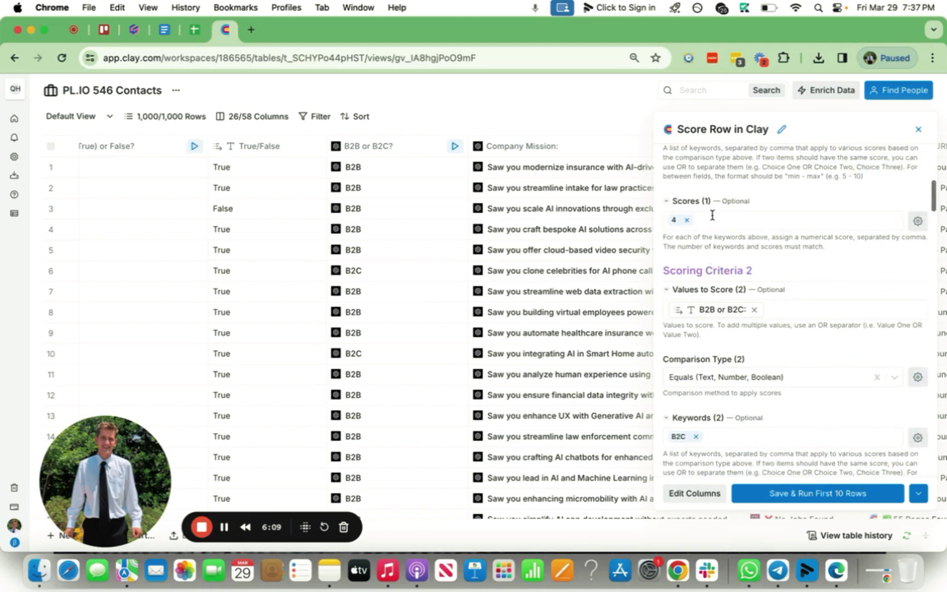
pyautogui.scroll(3, 712, 215)
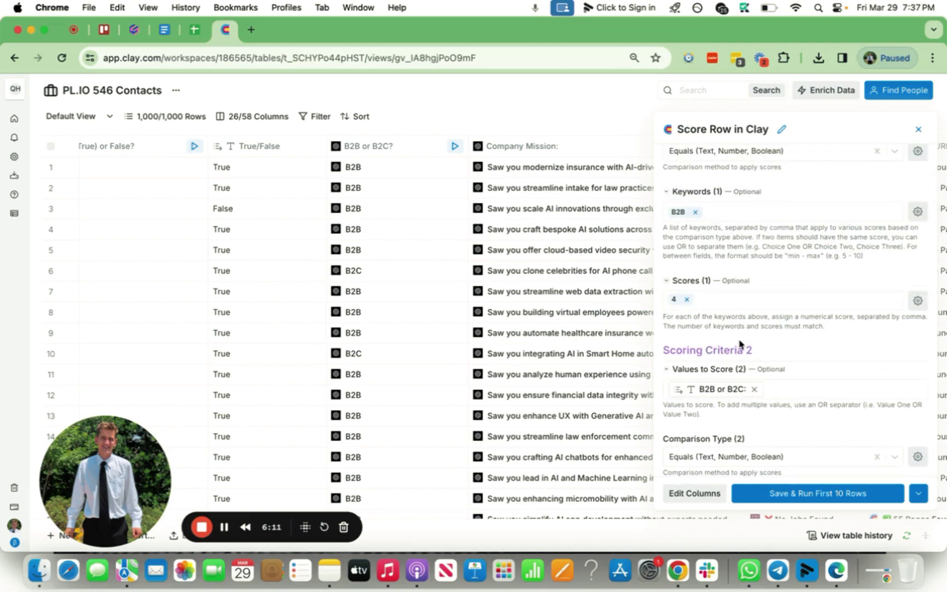
pyautogui.scroll(-8, 739, 344)
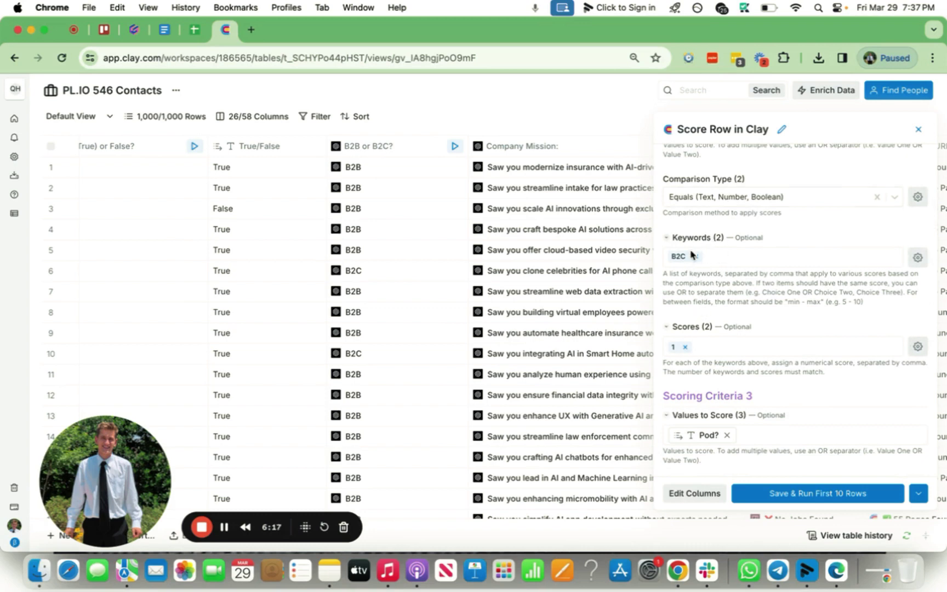
pyautogui.scroll(8, 713, 273)
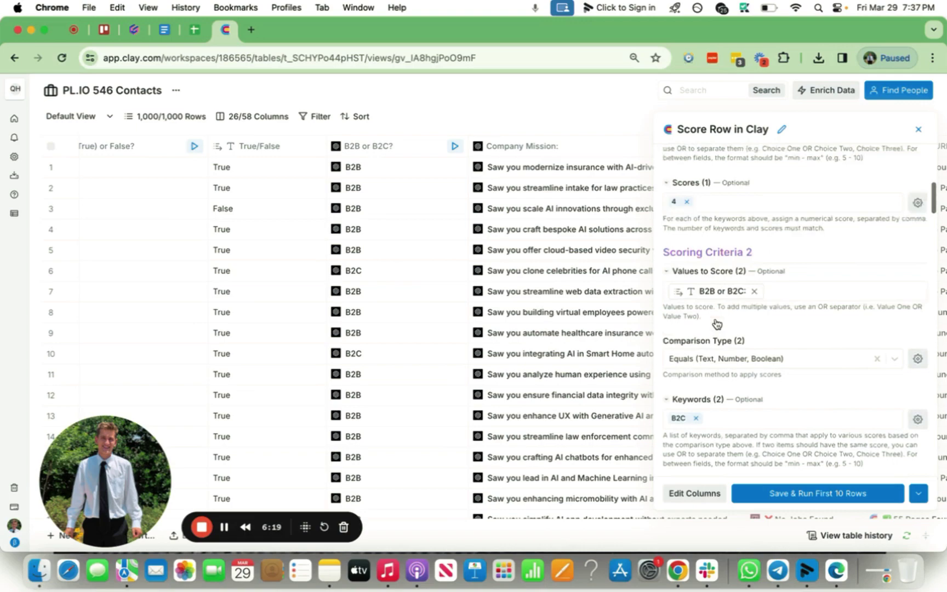
pyautogui.scroll(1, 716, 240)
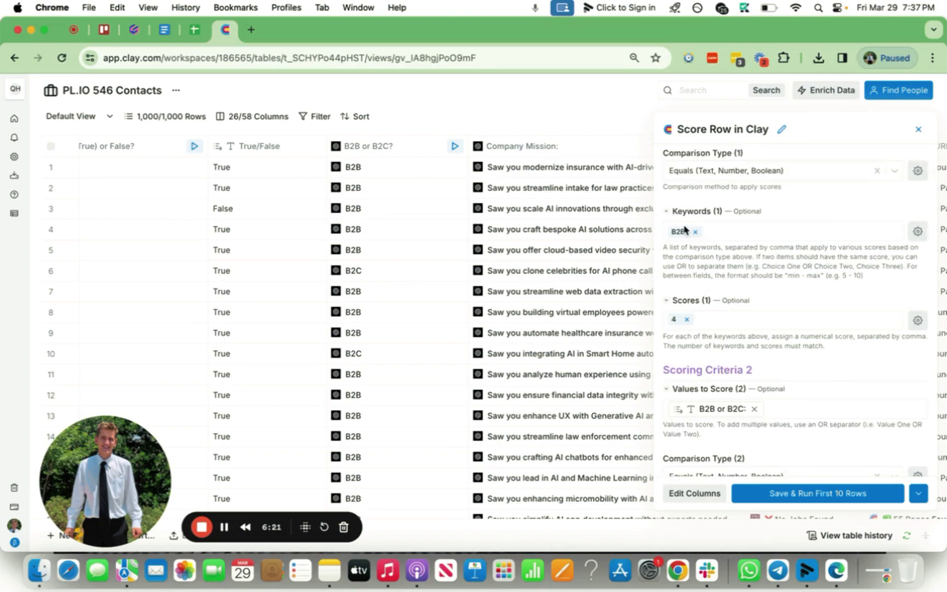
pyautogui.scroll(-10, 740, 291)
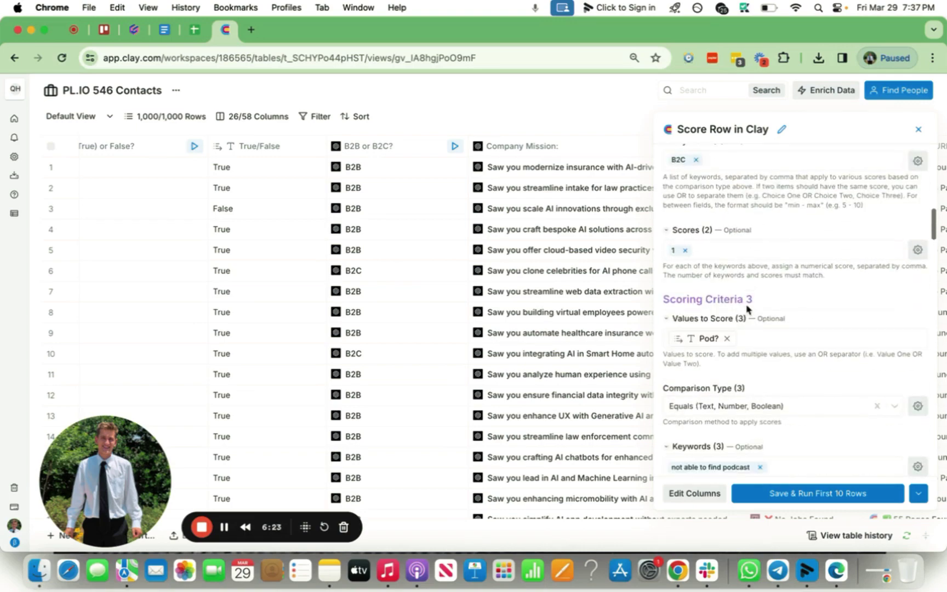
pyautogui.hscroll(10, 466, 312)
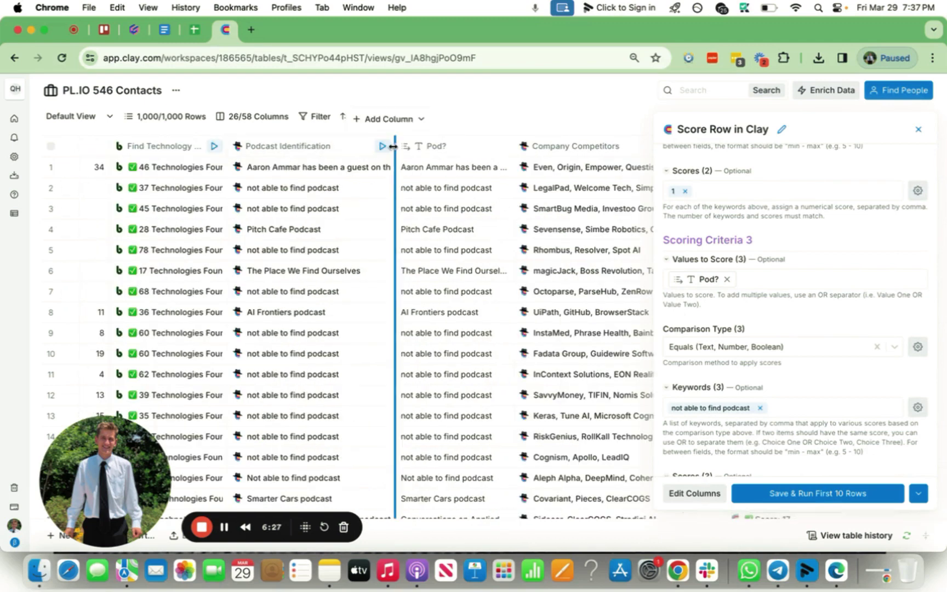
pyautogui.scroll(-1, 786, 347)
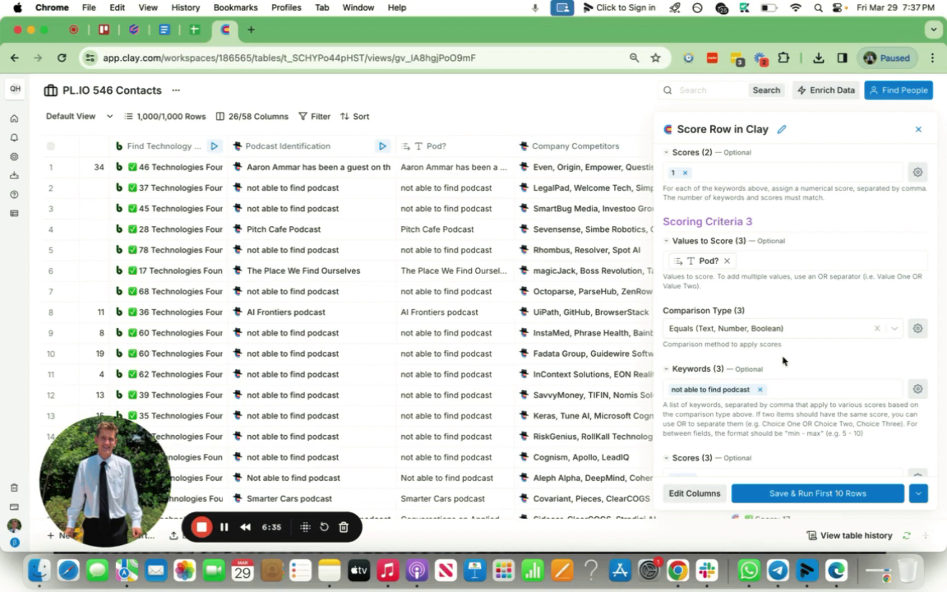
pyautogui.scroll(-3, 783, 359)
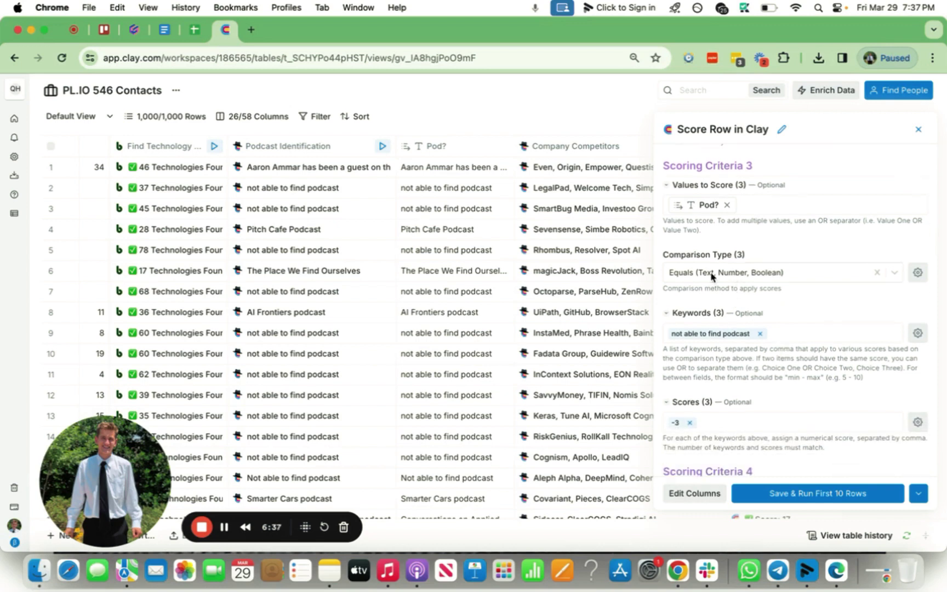
pyautogui.scroll(1, 710, 275)
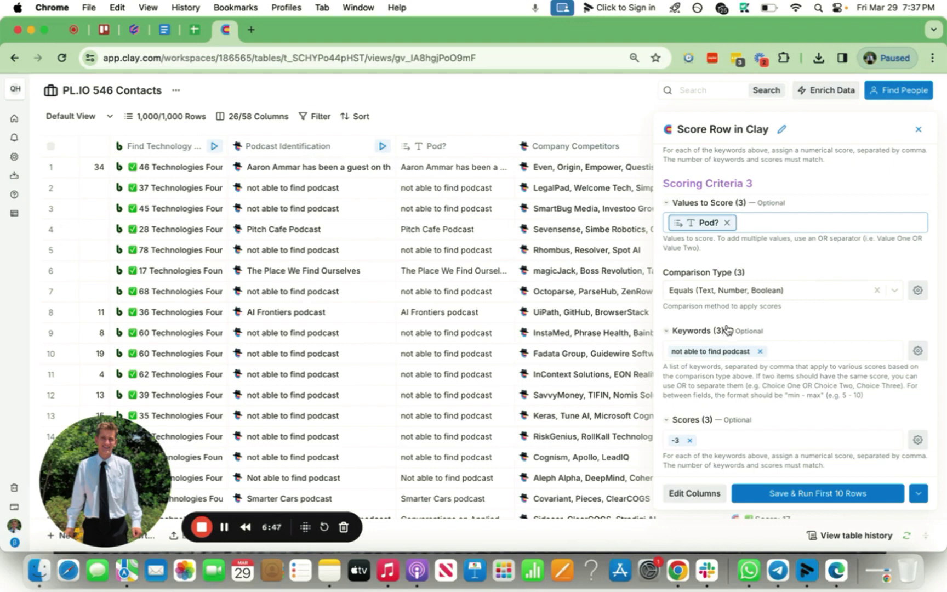
pyautogui.scroll(-1, 726, 328)
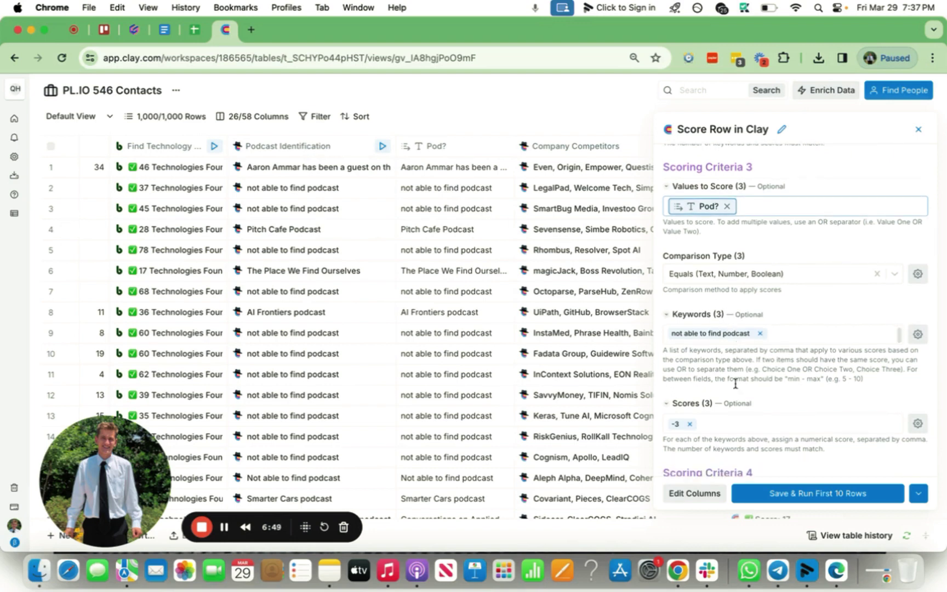
pyautogui.scroll(-2, 734, 383)
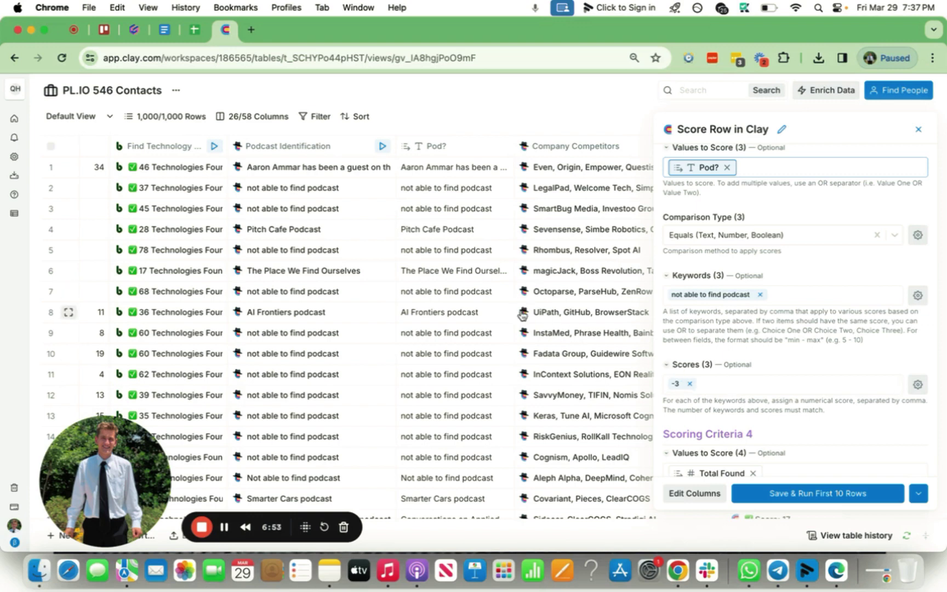
pyautogui.scroll(-1, 729, 362)
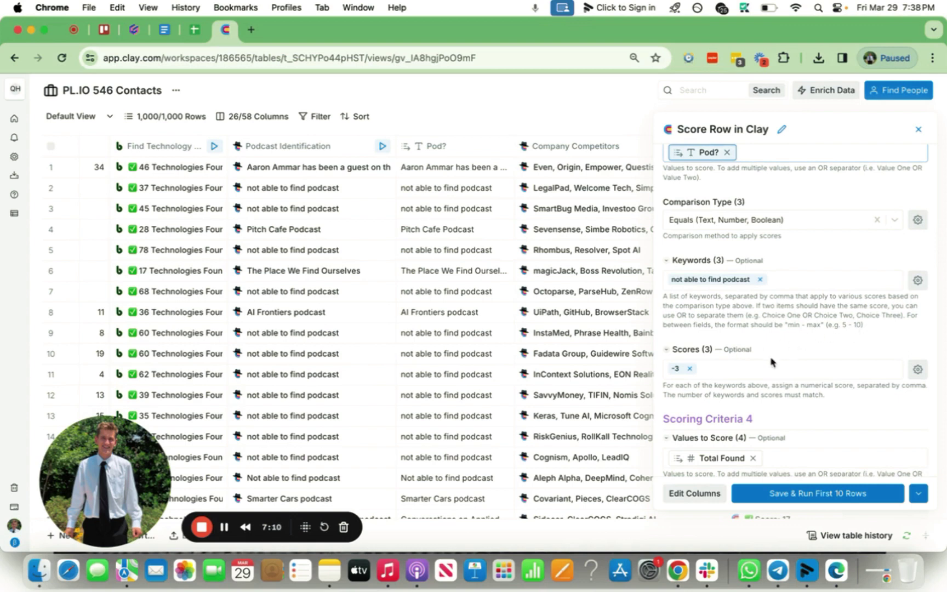
pyautogui.scroll(-5, 771, 362)
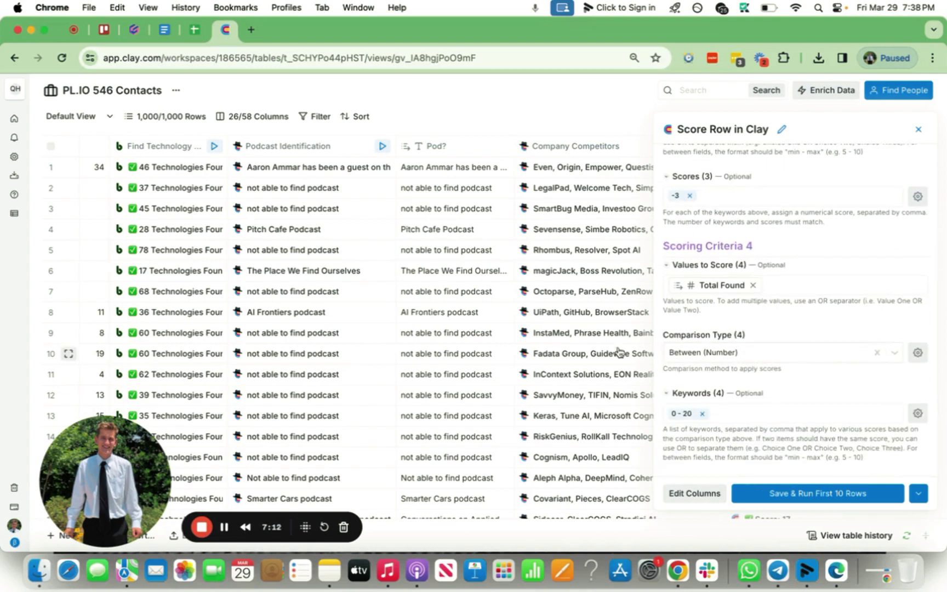
pyautogui.hscroll(-10, 598, 350)
pyautogui.hscroll(-3, 547, 307)
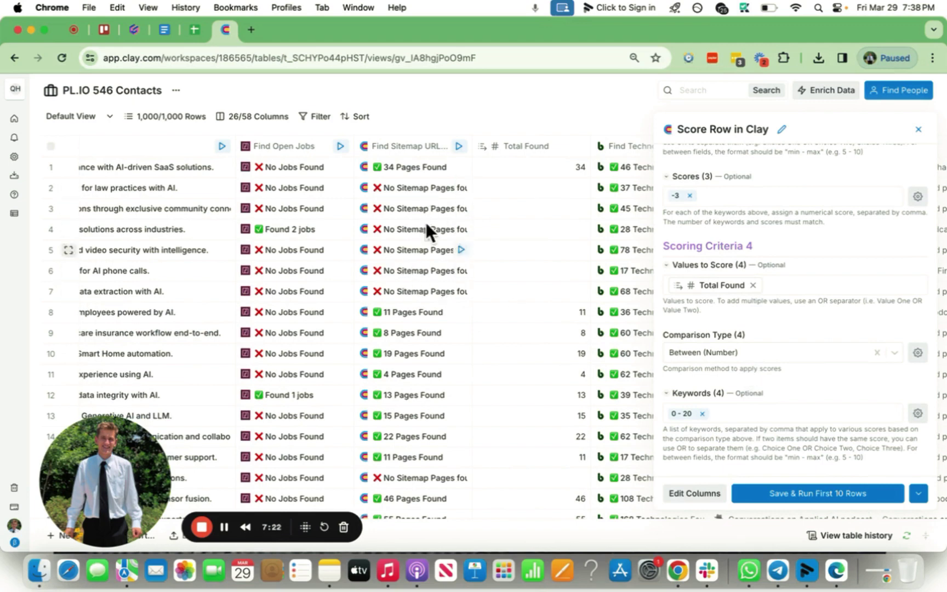
pyautogui.scroll(-2, 749, 393)
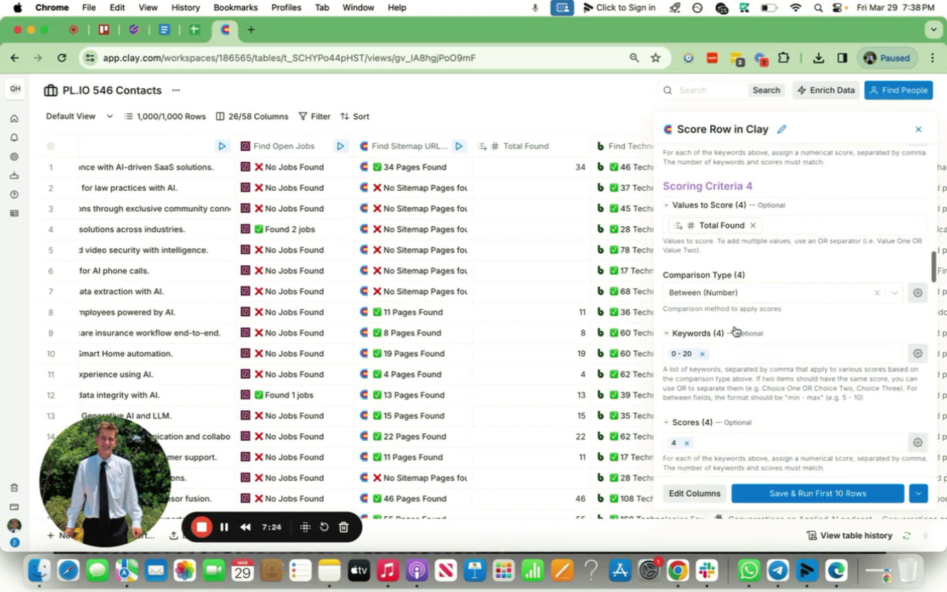
pyautogui.scroll(-2, 734, 329)
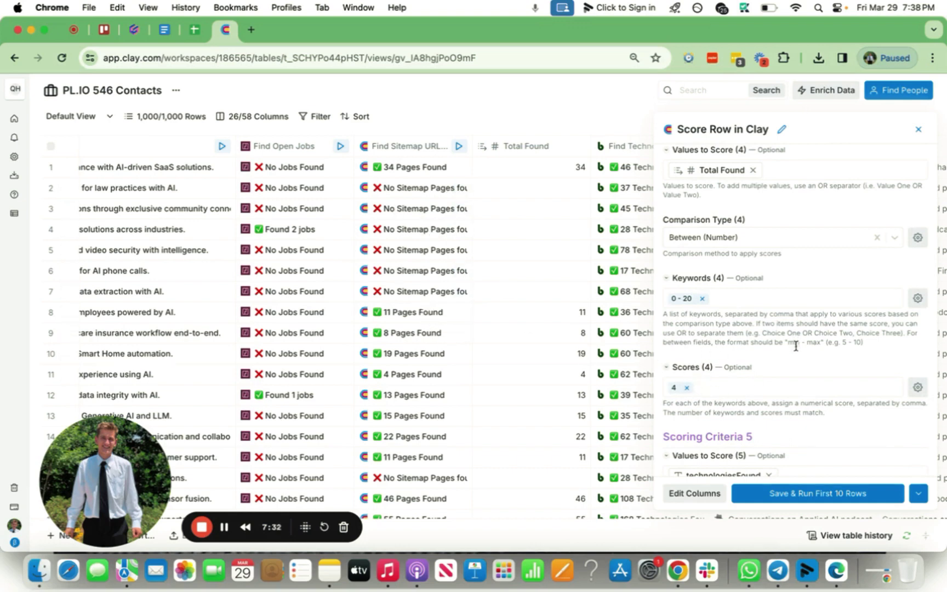
pyautogui.scroll(-3, 795, 362)
pyautogui.scroll(-3, 795, 362)
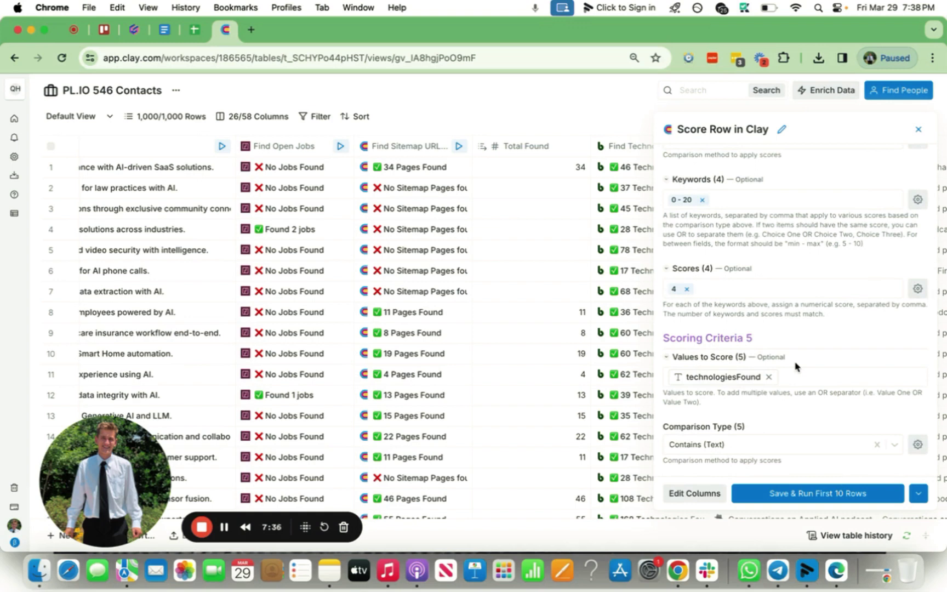
pyautogui.scroll(-8, 795, 366)
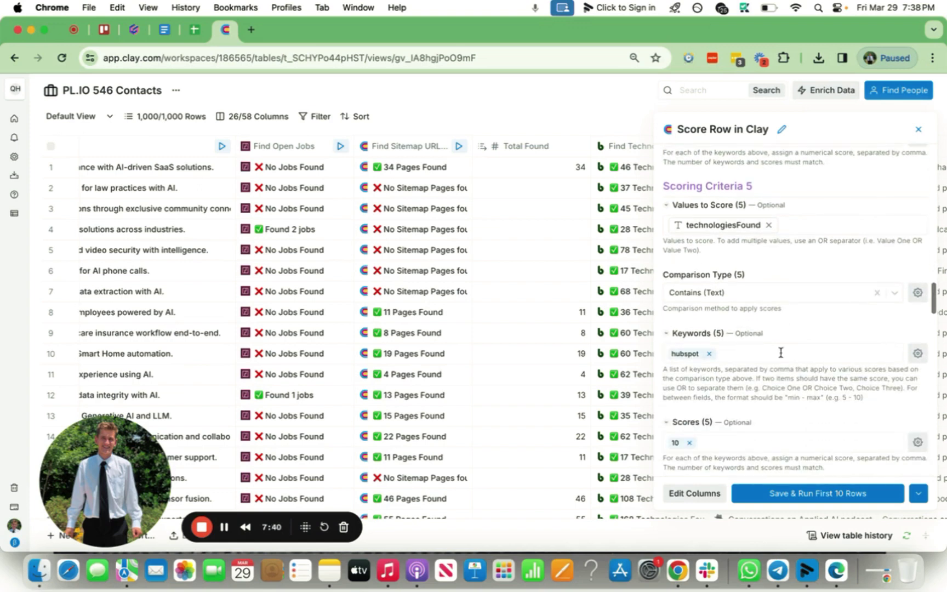
pyautogui.moveTo(723, 225)
pyautogui.hscroll(5, 541, 421)
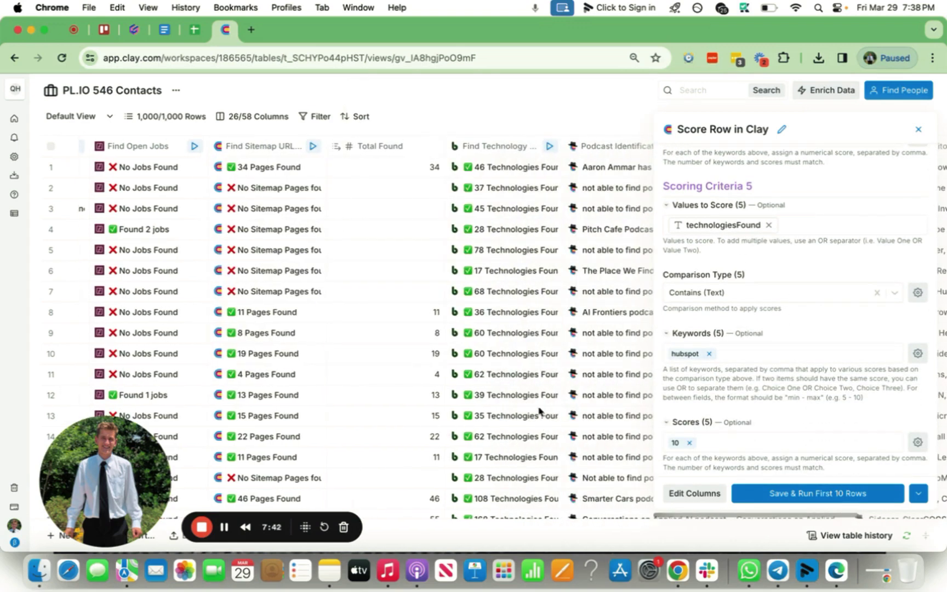
pyautogui.hscroll(2, 496, 327)
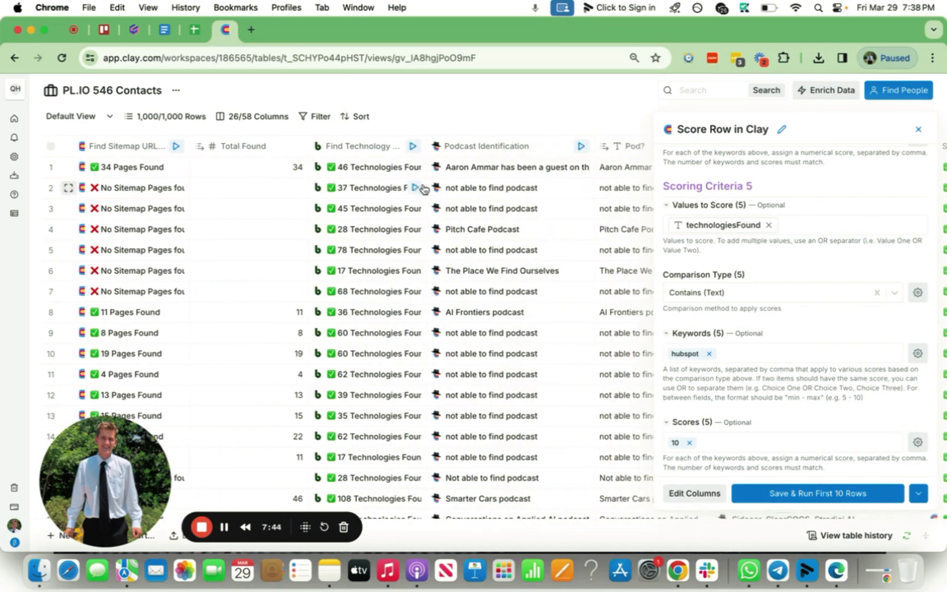
pyautogui.scroll(-3, 761, 329)
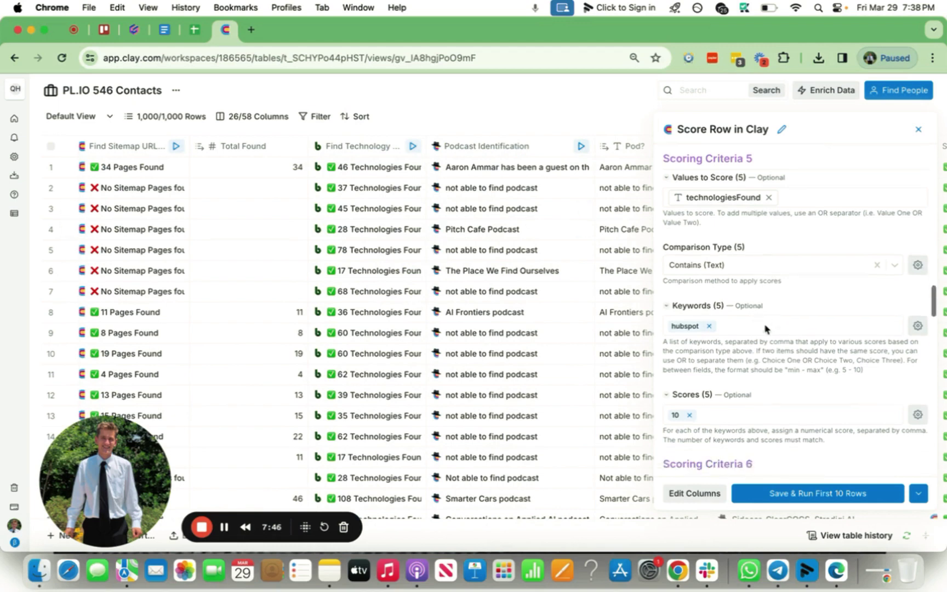
pyautogui.scroll(1, 765, 324)
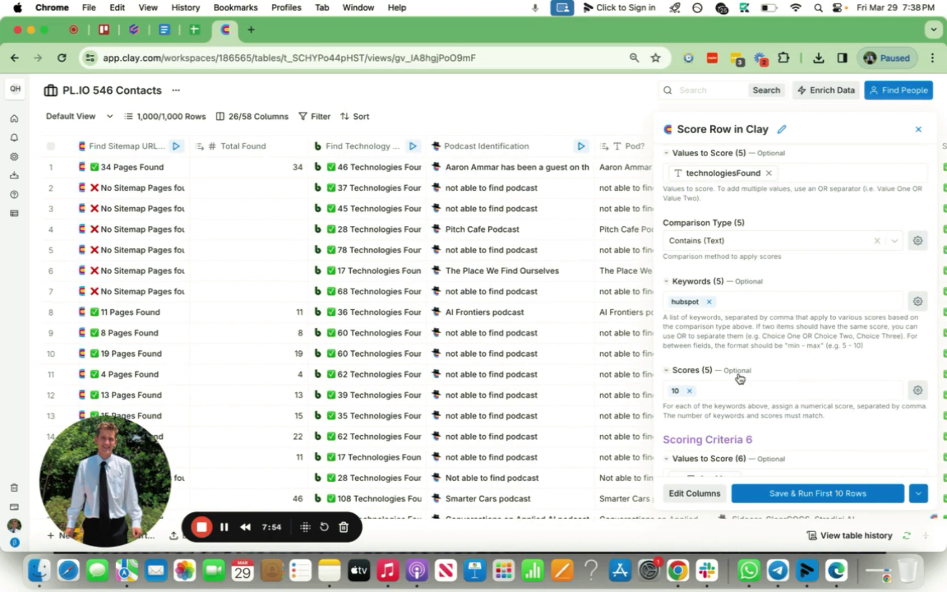
pyautogui.scroll(-5, 739, 378)
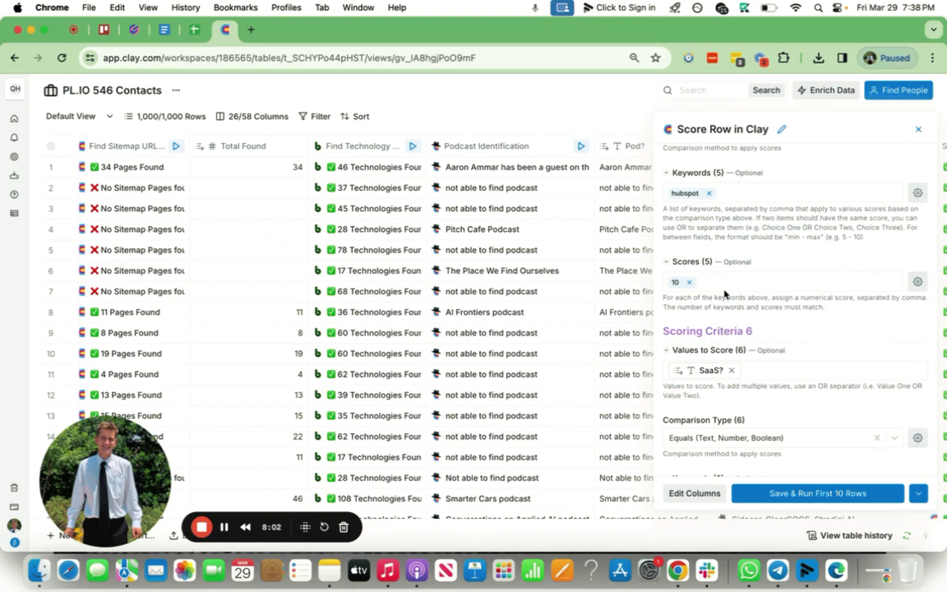
# Replace criterion 6's score for SaaS? equals true, changing 7 to 2
pyautogui.scroll(-4, 693, 285)
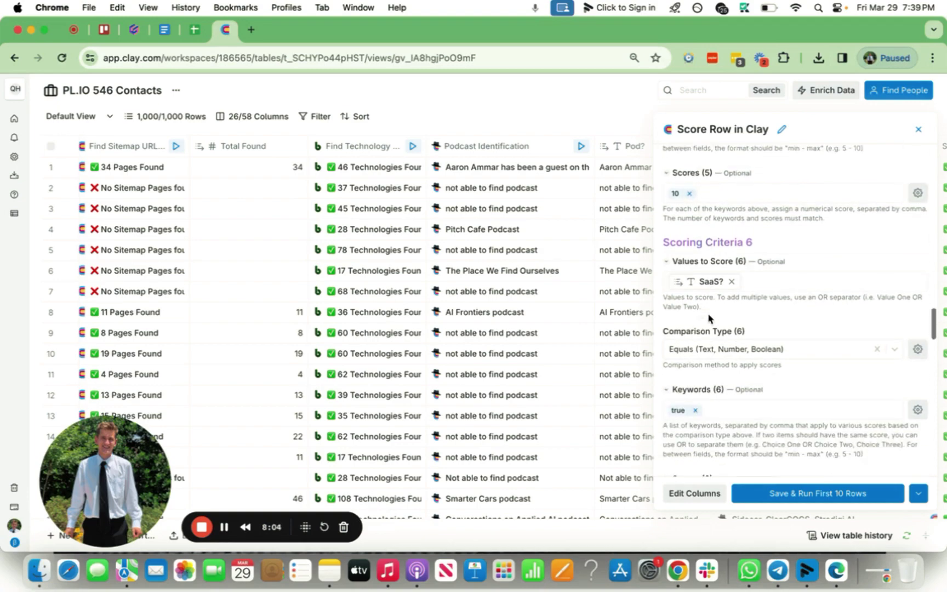
pyautogui.hscroll(-15, 547, 285)
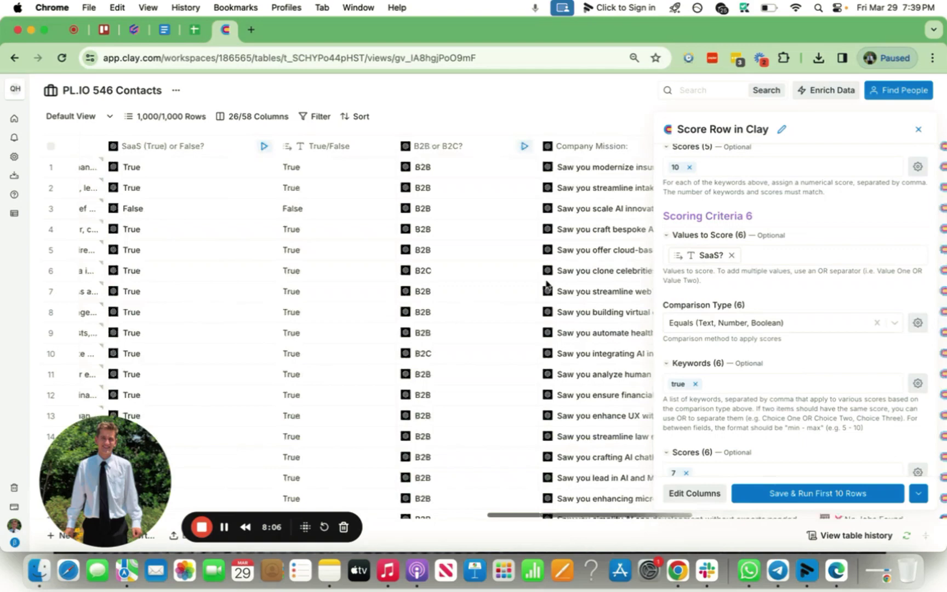
pyautogui.hscroll(-2, 546, 284)
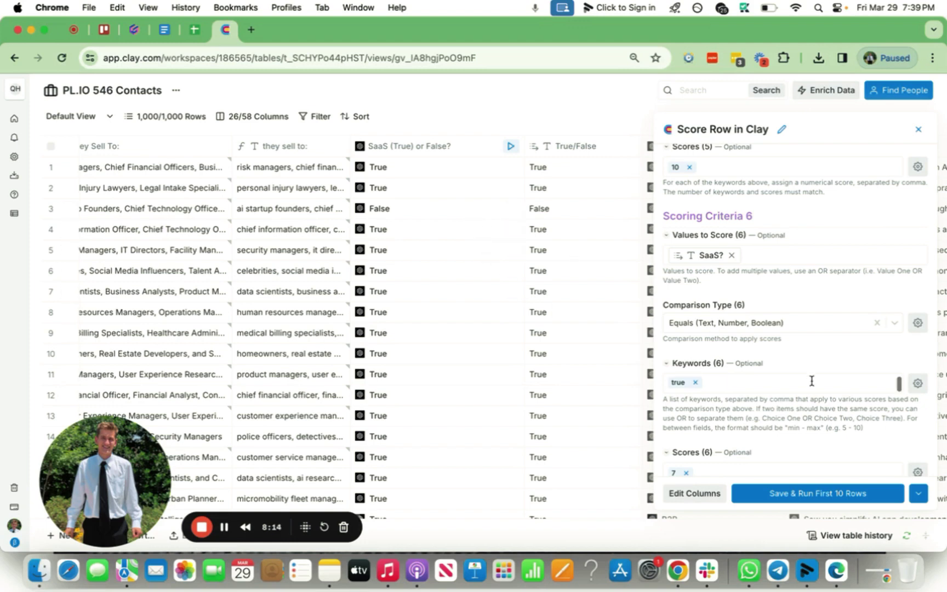
pyautogui.scroll(-3, 806, 406)
pyautogui.click(715, 412)
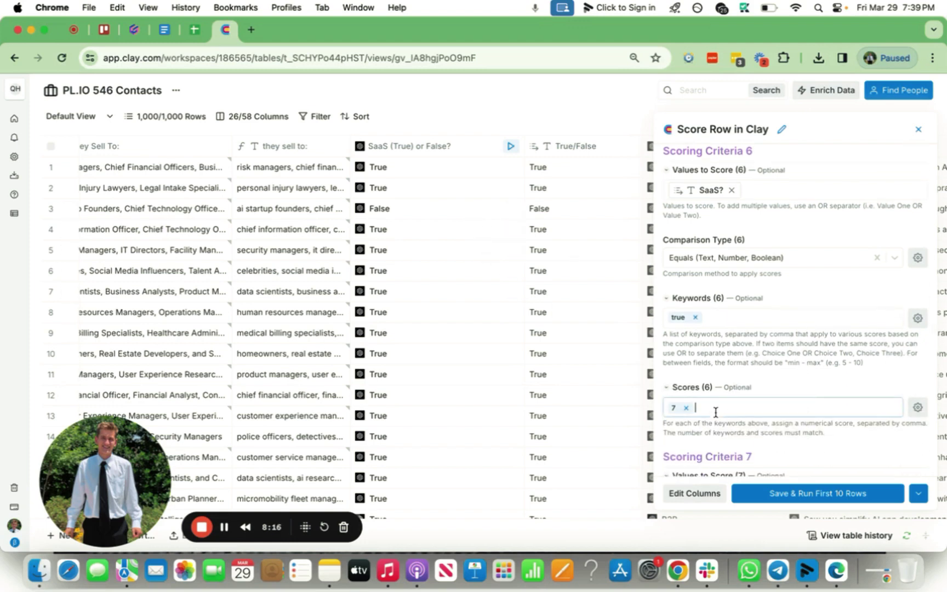
pyautogui.press('BackSpace')
pyautogui.write('2')
pyautogui.press('Return')
pyautogui.click(791, 365)
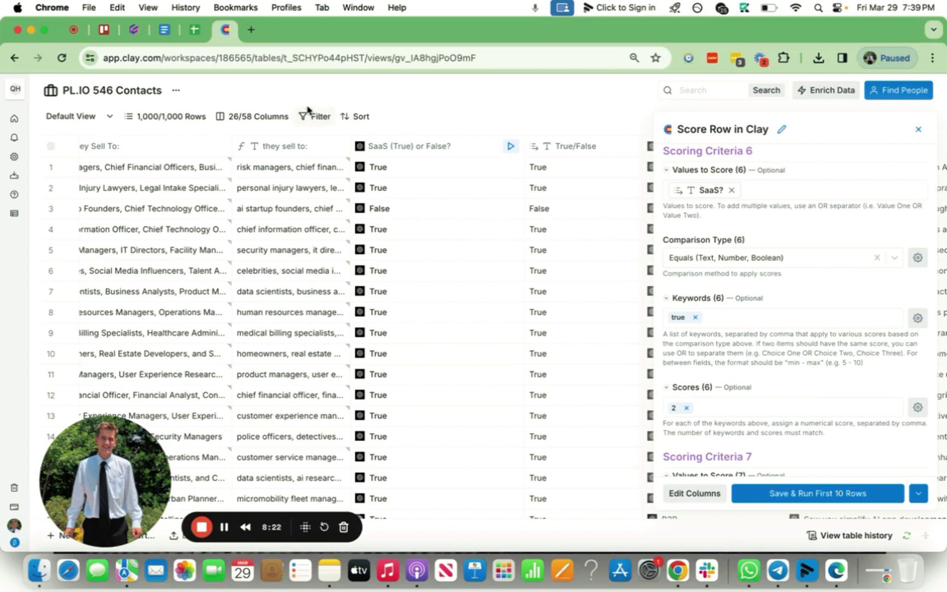
pyautogui.scroll(-4, 765, 358)
pyautogui.scroll(-1, 766, 358)
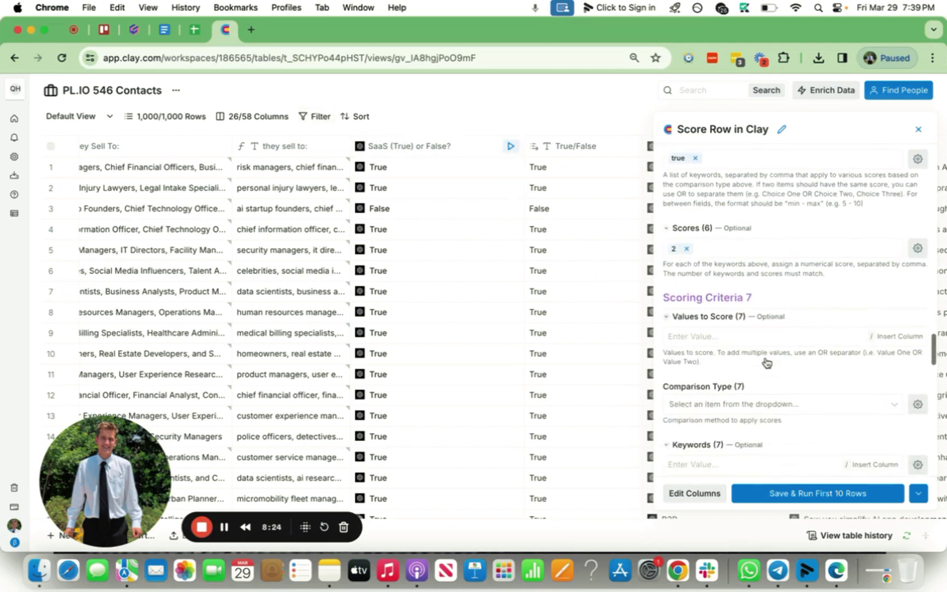
pyautogui.scroll(4, 767, 360)
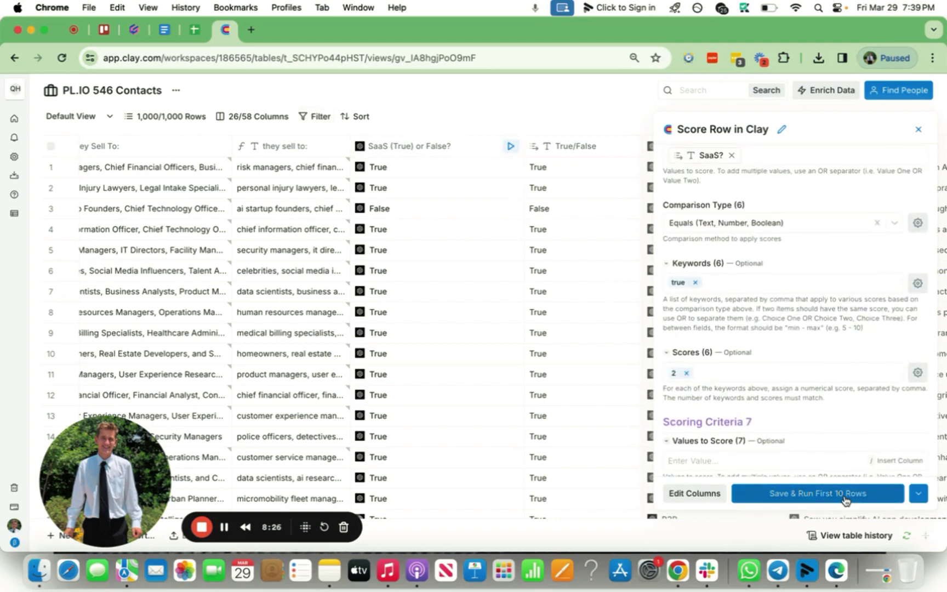
# Close the Score Row in Clay settings panel to return to the contacts table
pyautogui.click(917, 129)
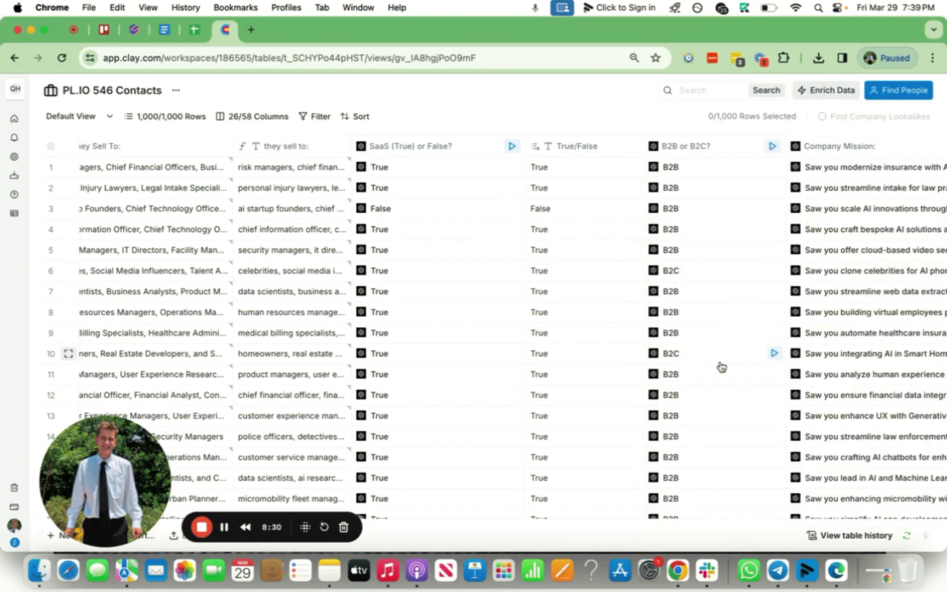
pyautogui.hscroll(10, 721, 366)
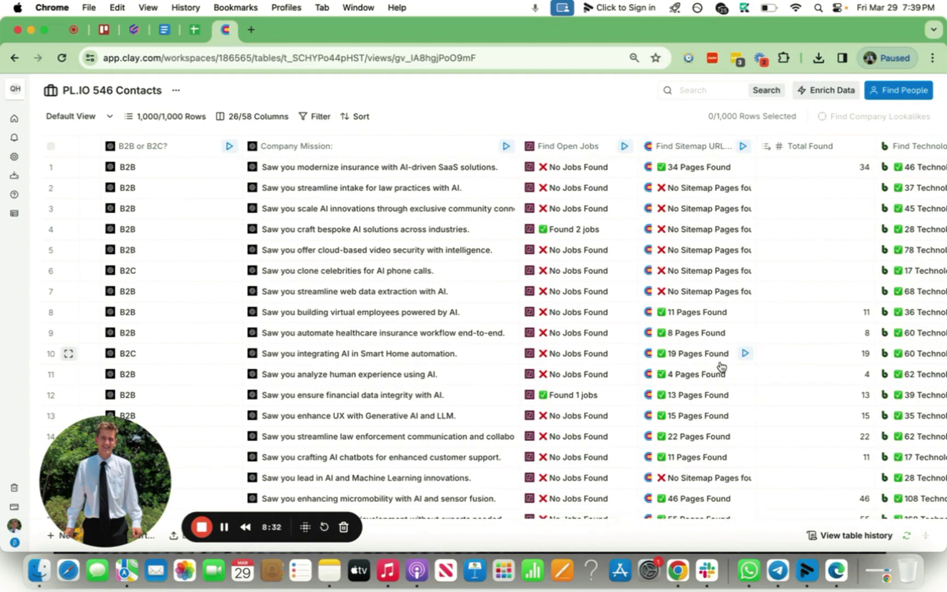